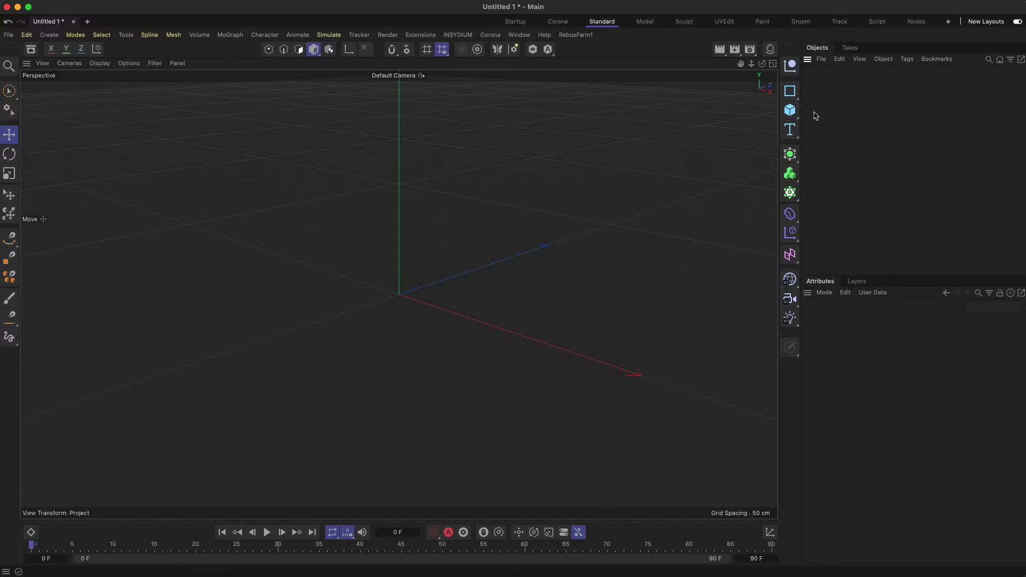
Step: Look over the Corona menu's commands, then switch from the Corona layout to the Startup layout
click(498, 38)
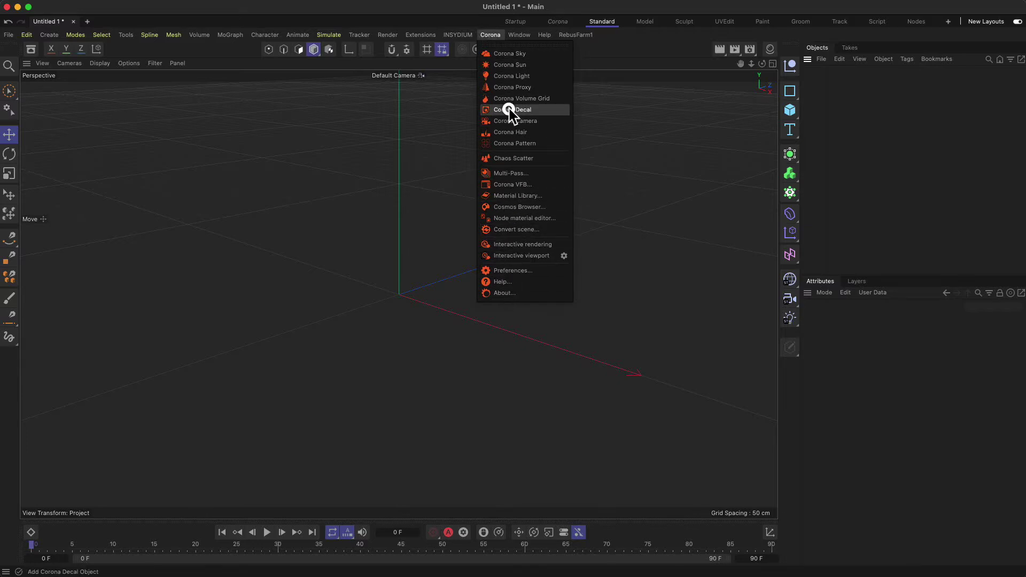
click(602, 51)
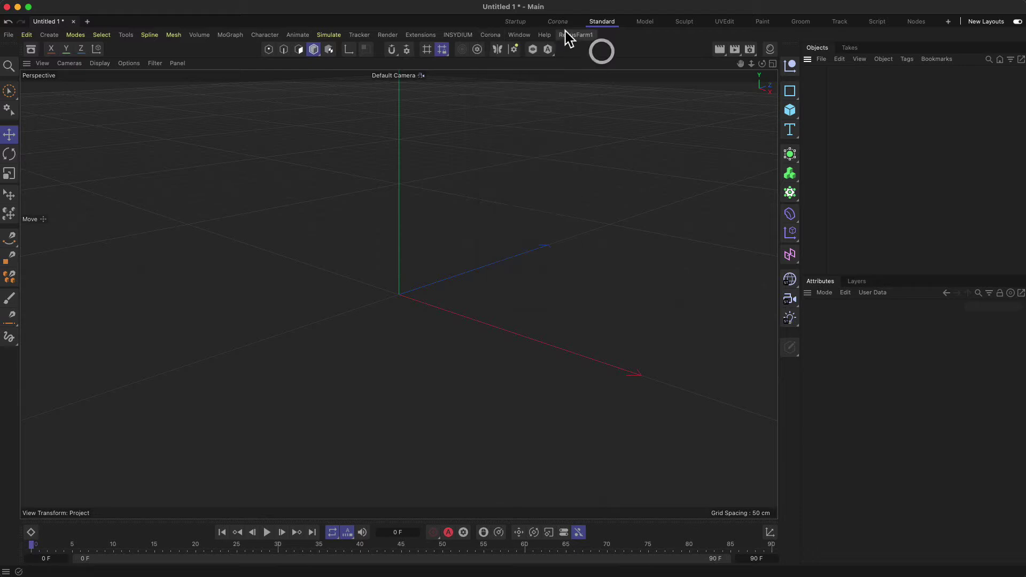
click(564, 24)
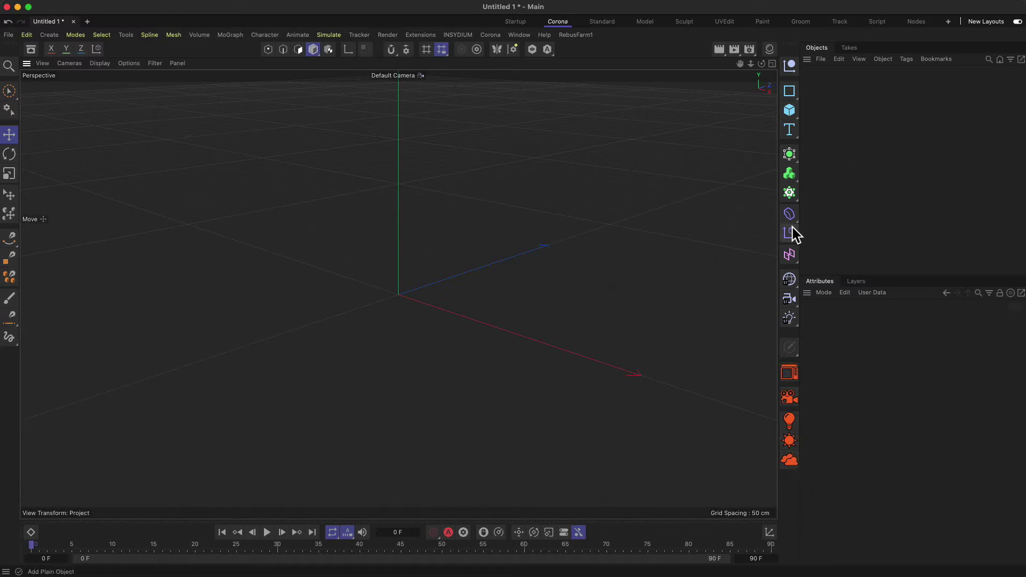
click(516, 22)
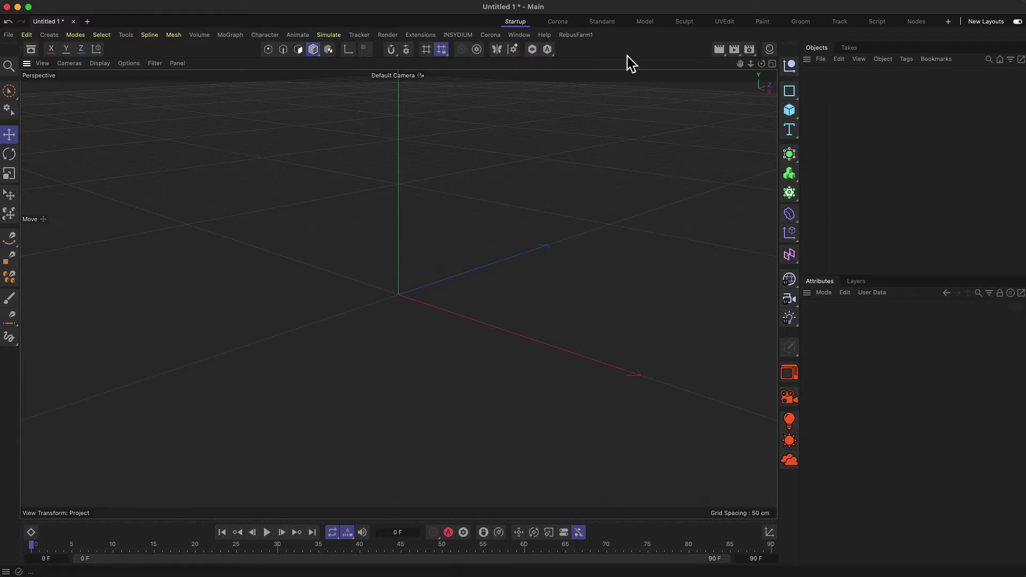
Step: Switch to the Standard layout and open the Command Manager via Customize Palettes, centring its window
click(600, 23)
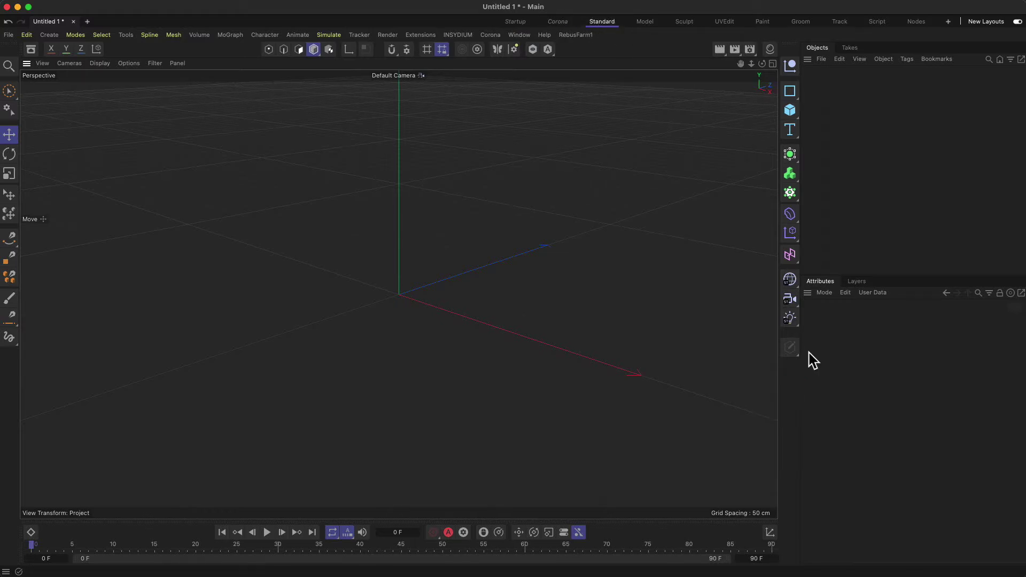
right_click(628, 49)
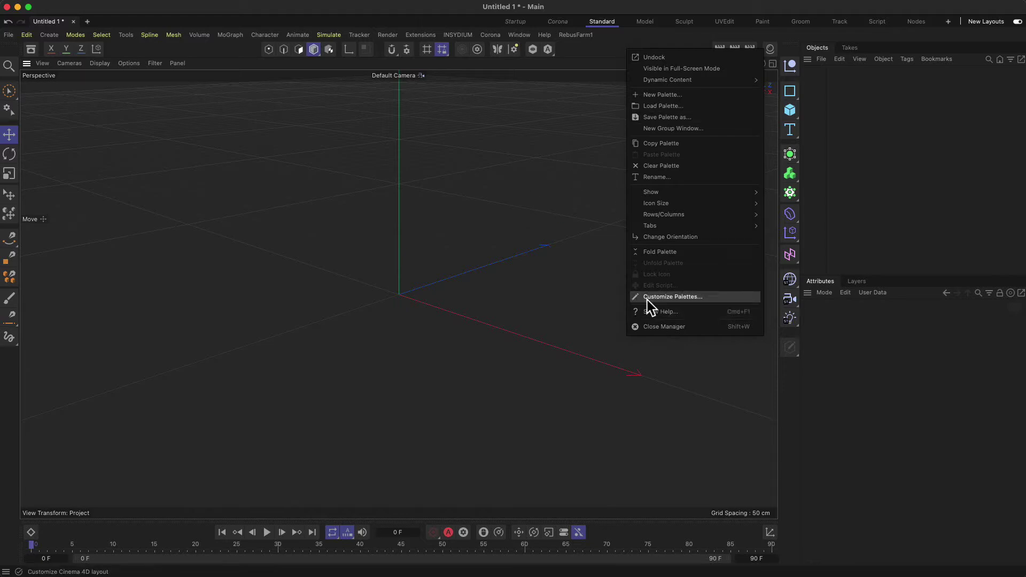
click(694, 309)
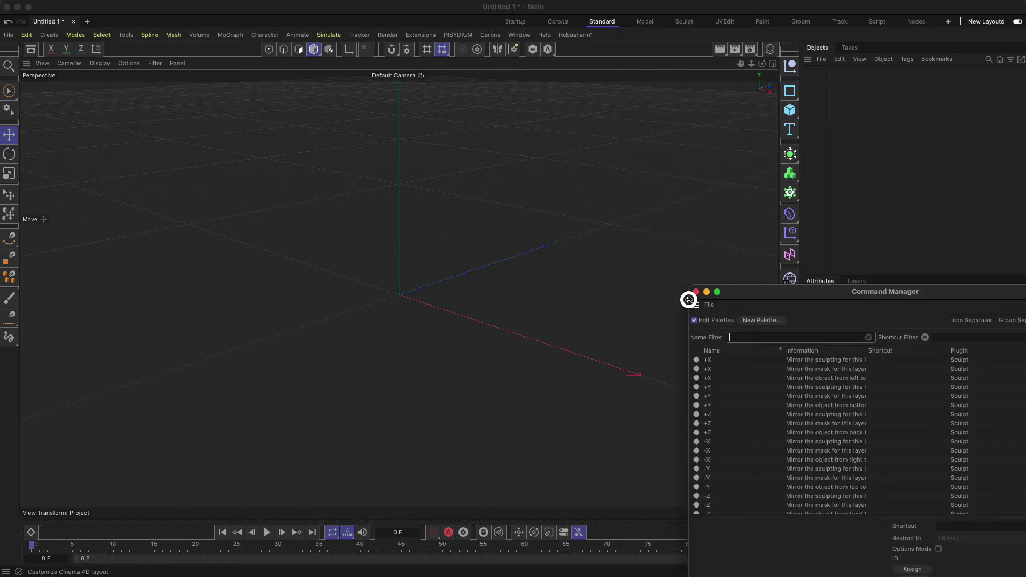
drag(758, 293, 393, 153)
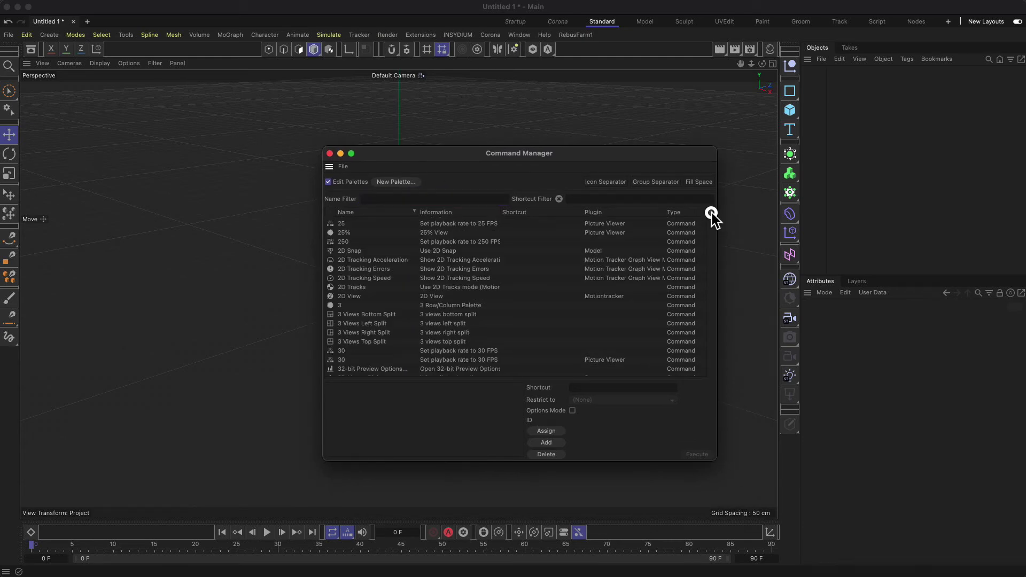
mouse_move(710, 222)
mouse_down()
mouse_move(695, 362)
mouse_move(706, 198)
mouse_up()
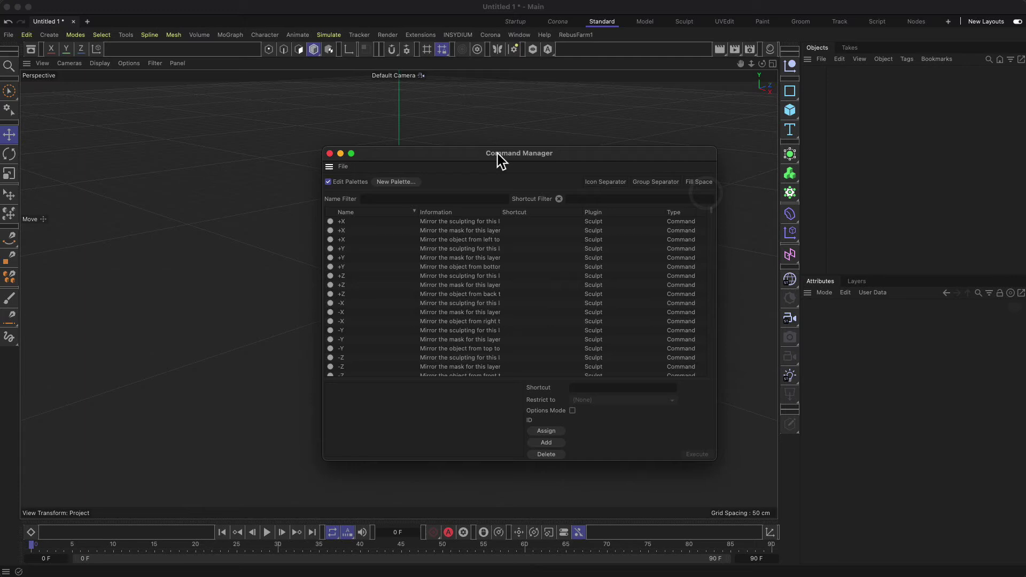
drag(500, 156, 455, 141)
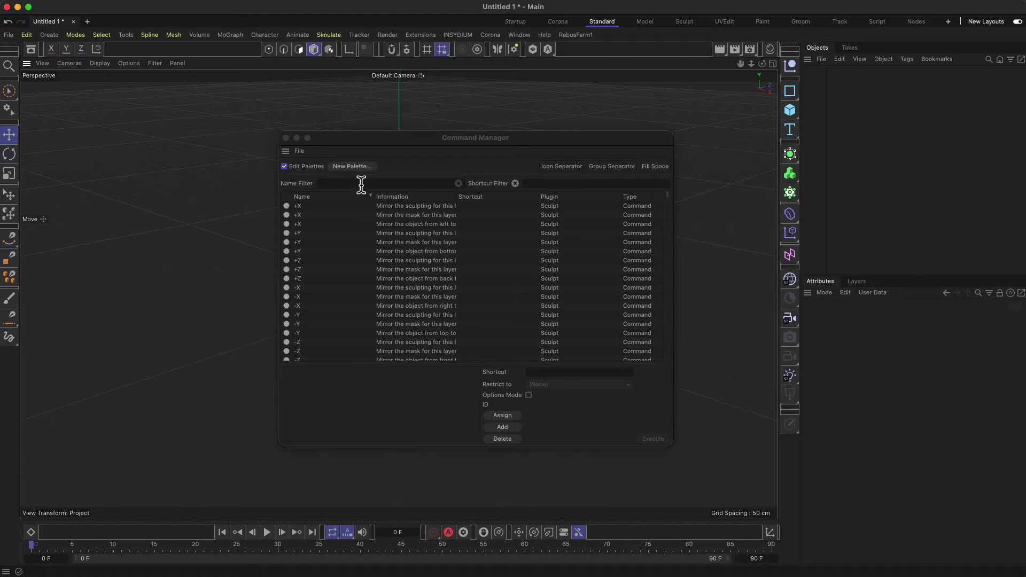
Step: Filter commands by 'Corona' and add Corona VFB, Sky, Light, Camera and Sun buttons to the right palette
click(319, 186)
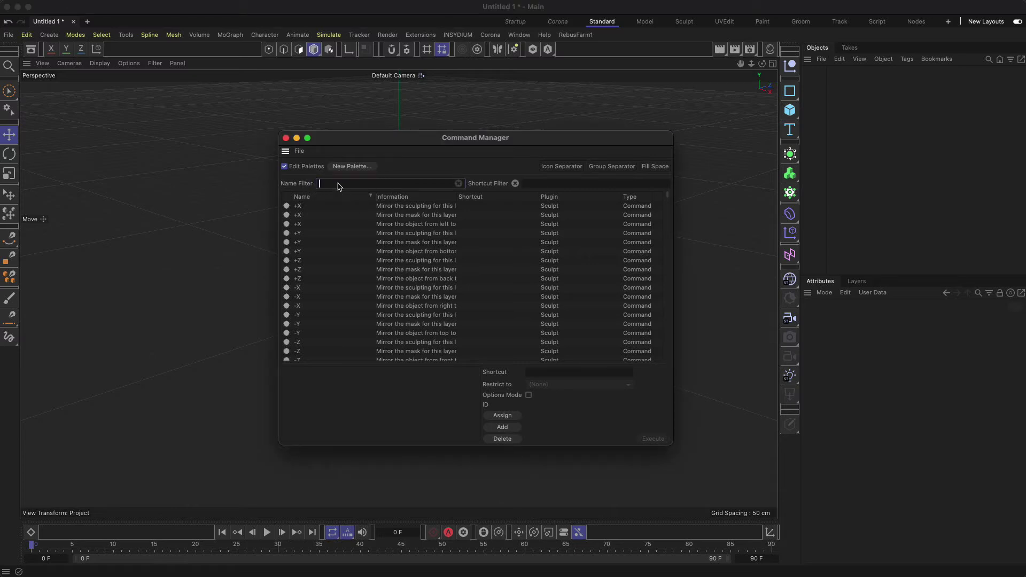
text(C)
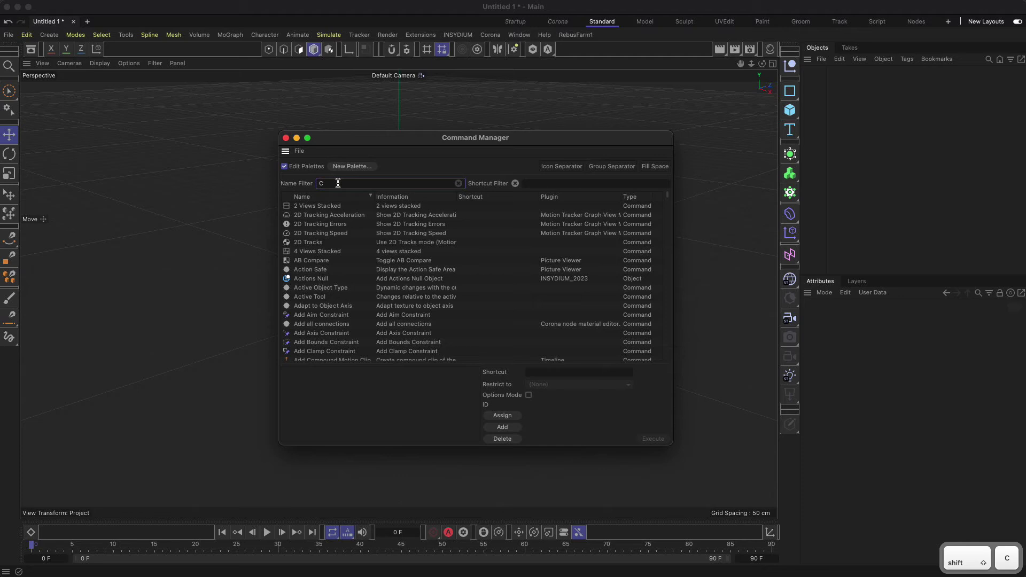
text(orona)
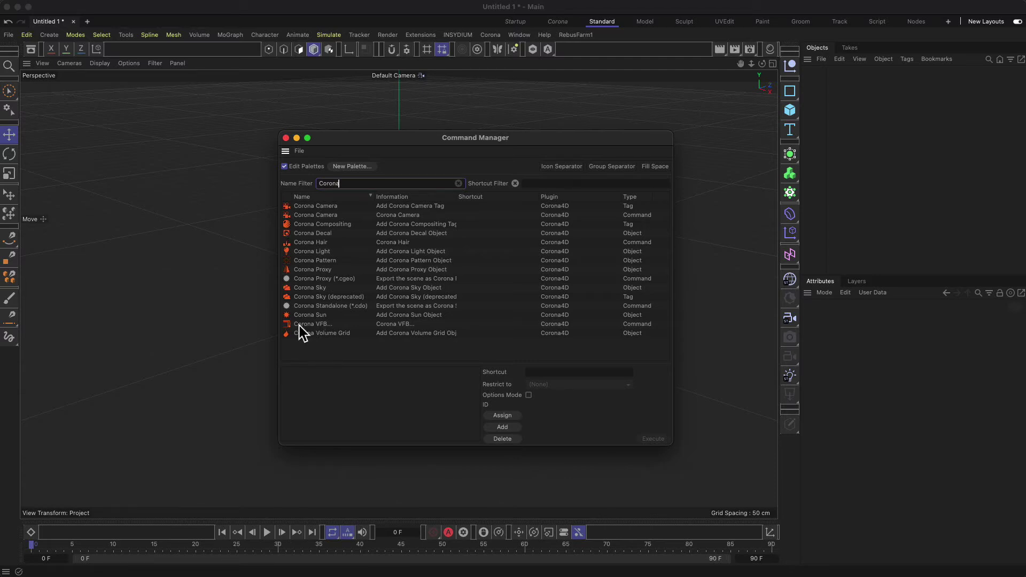
drag(306, 325, 791, 438)
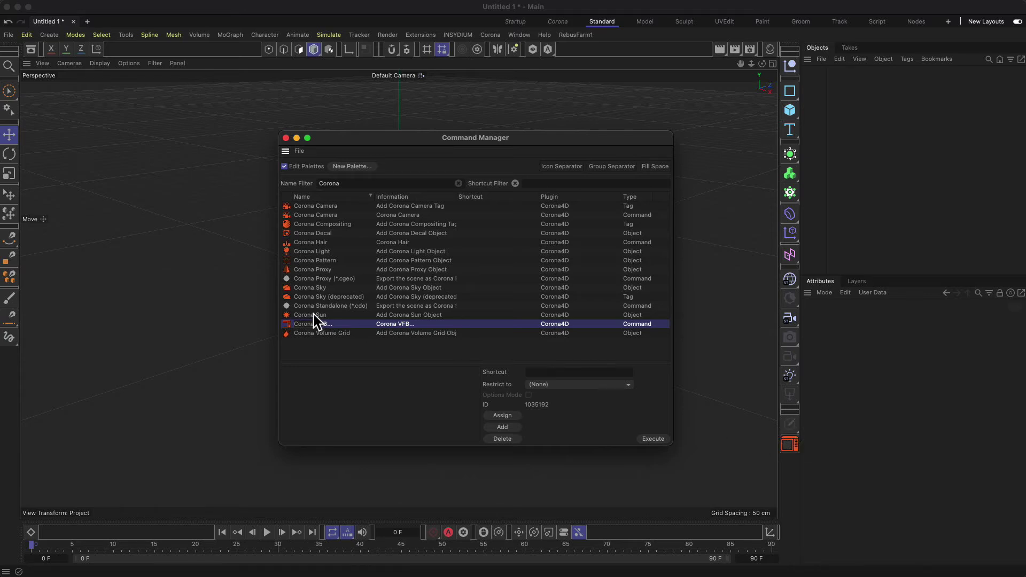
drag(302, 289, 790, 458)
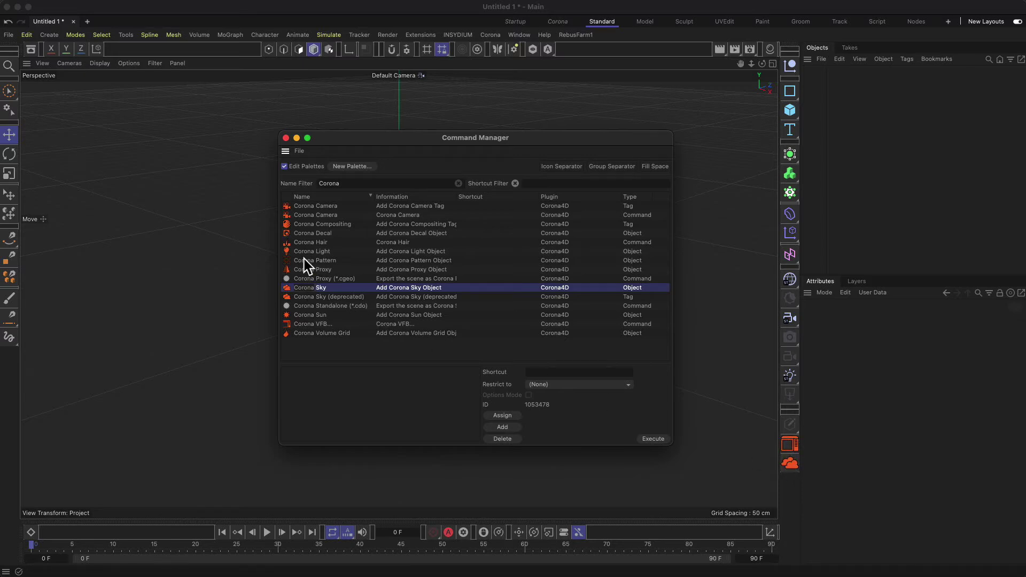
drag(309, 251, 790, 472)
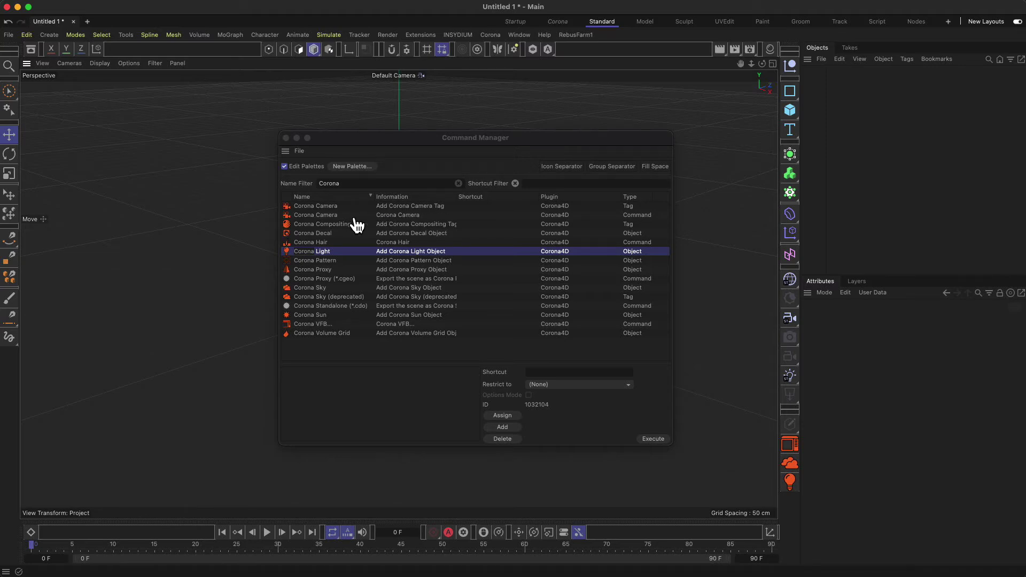
drag(316, 215, 791, 500)
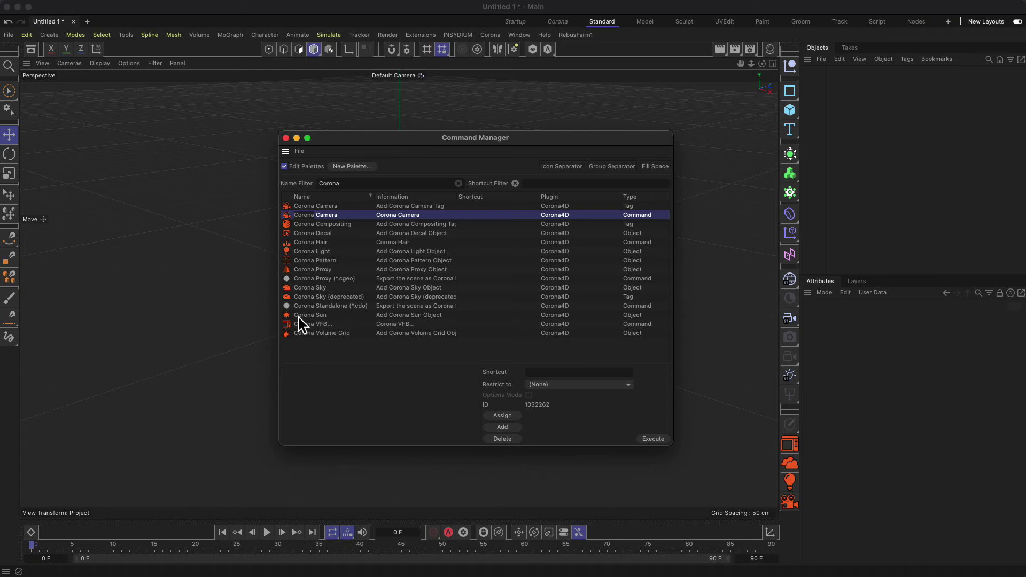
drag(299, 316, 791, 453)
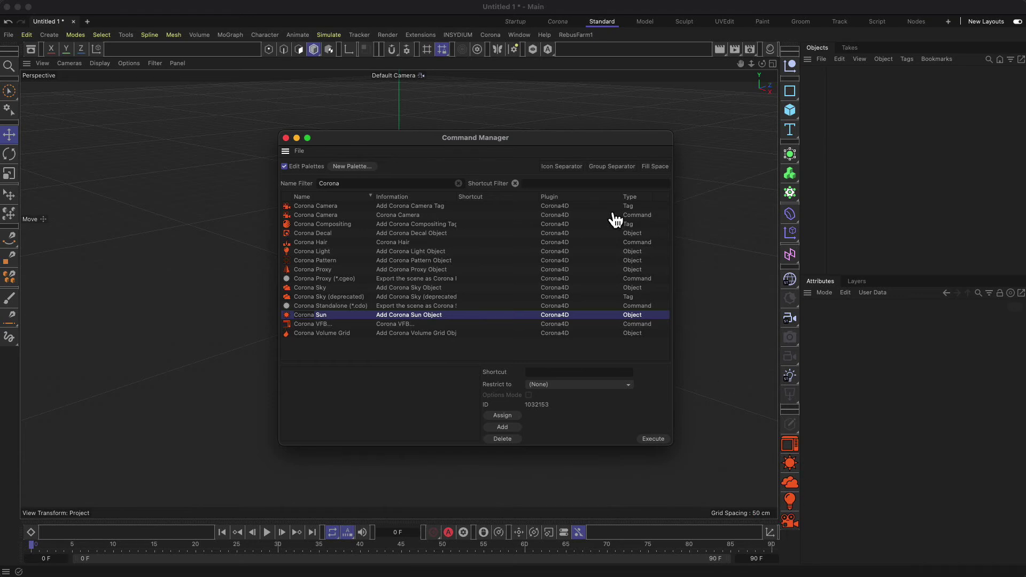
Step: Check the Corona menu, then filter the Command Manager by 'cosmos' to show only Cosmos Browser
click(490, 34)
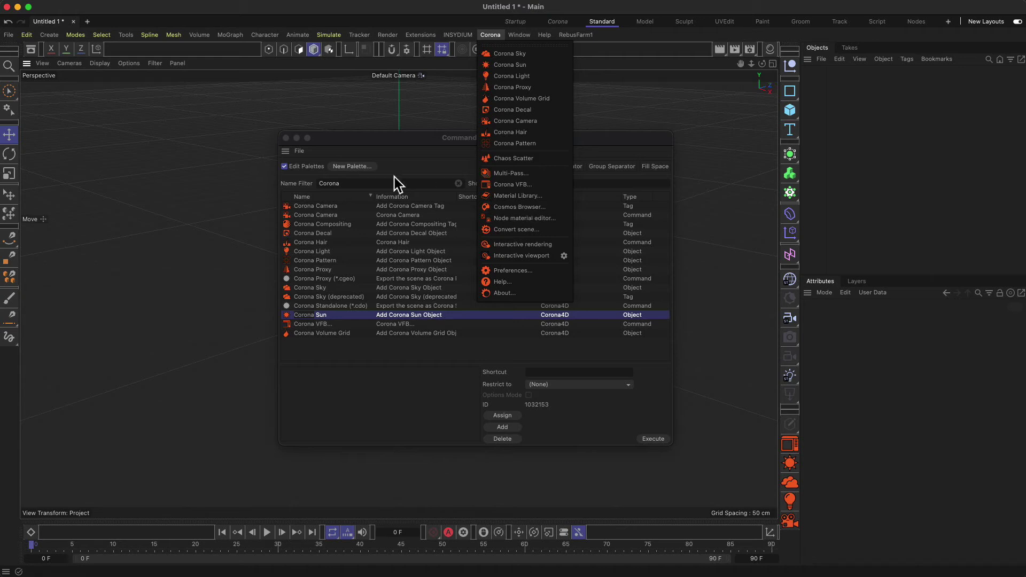
click(378, 184)
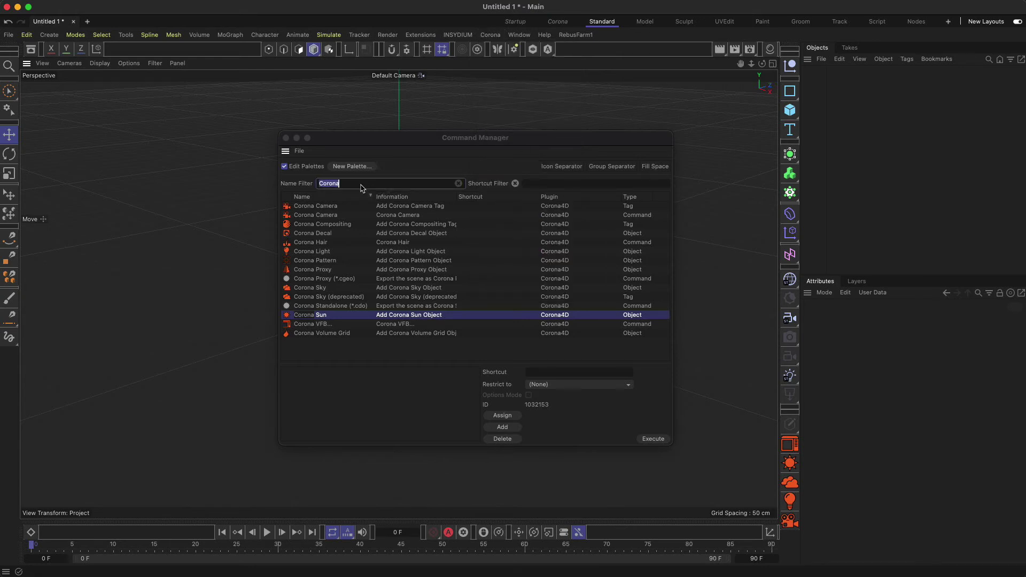
text(cosmos)
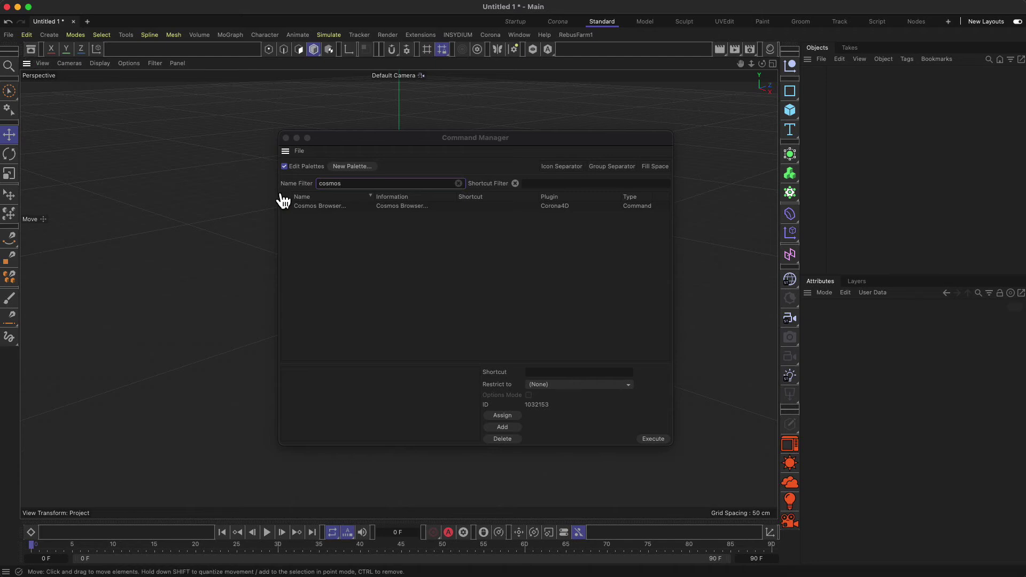
Step: Add a Cosmos Browser button to the top toolbar and a Group Separator above the Corona palette icons
drag(297, 207, 28, 52)
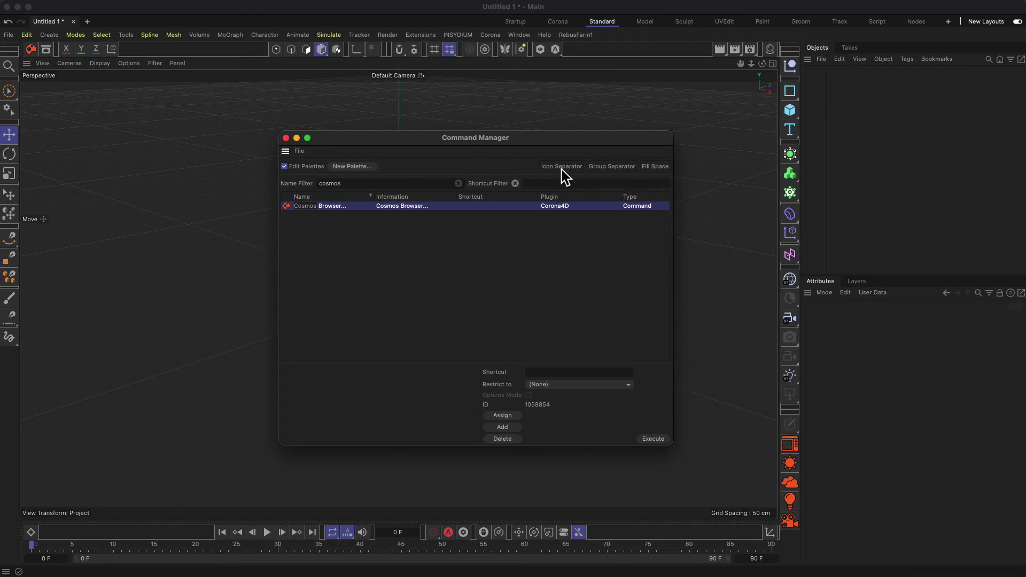
drag(601, 174, 791, 433)
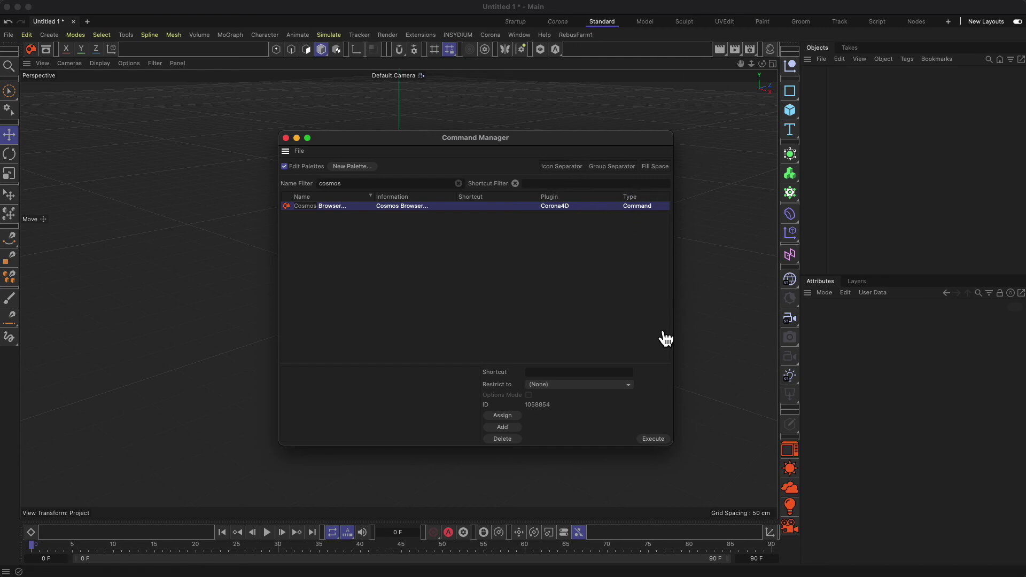
Step: Close the Command Manager and save the layout via Save Layout as... under the name 'Corona-Renderer'
click(287, 138)
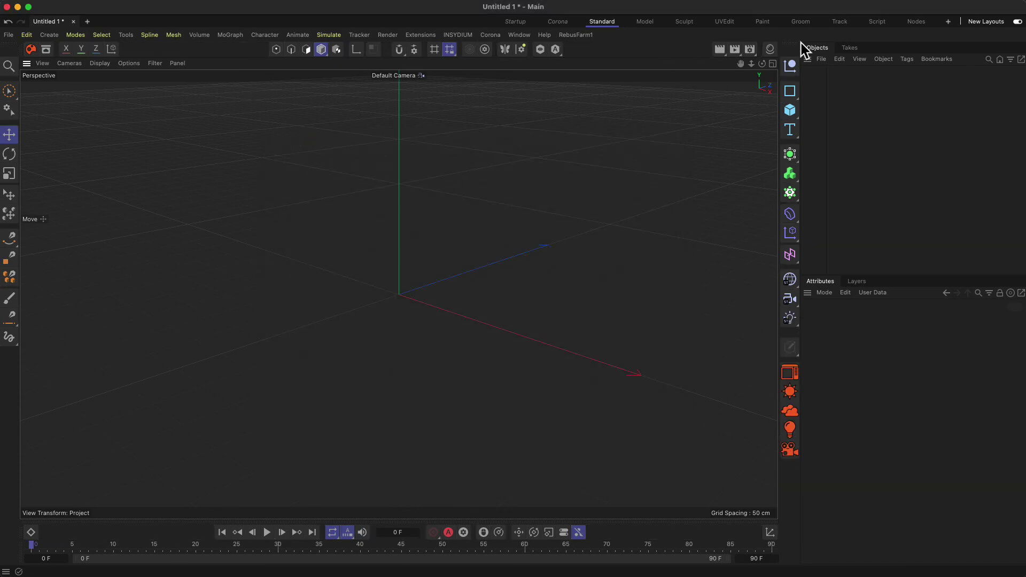
click(526, 37)
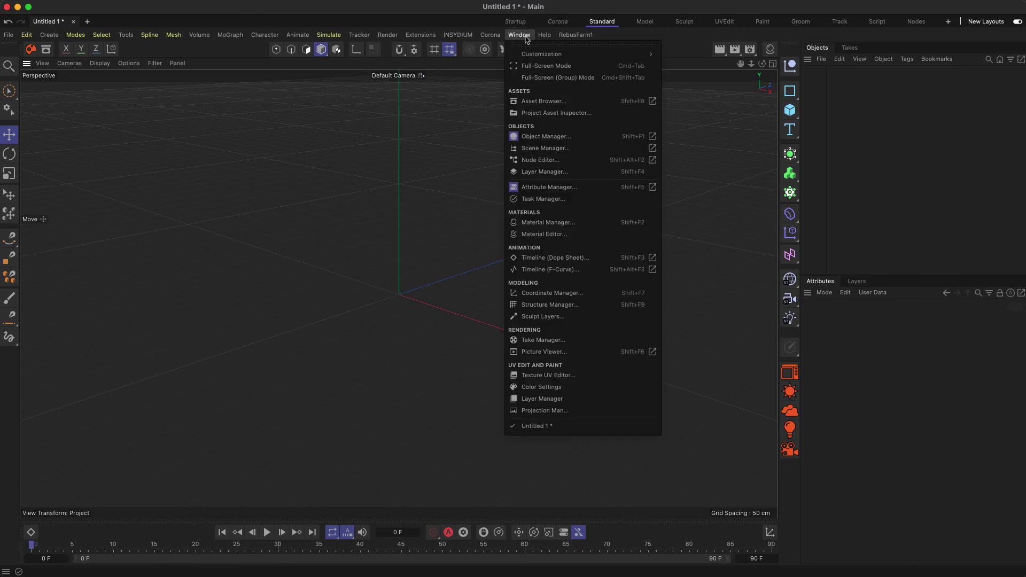
mouse_move(544, 57)
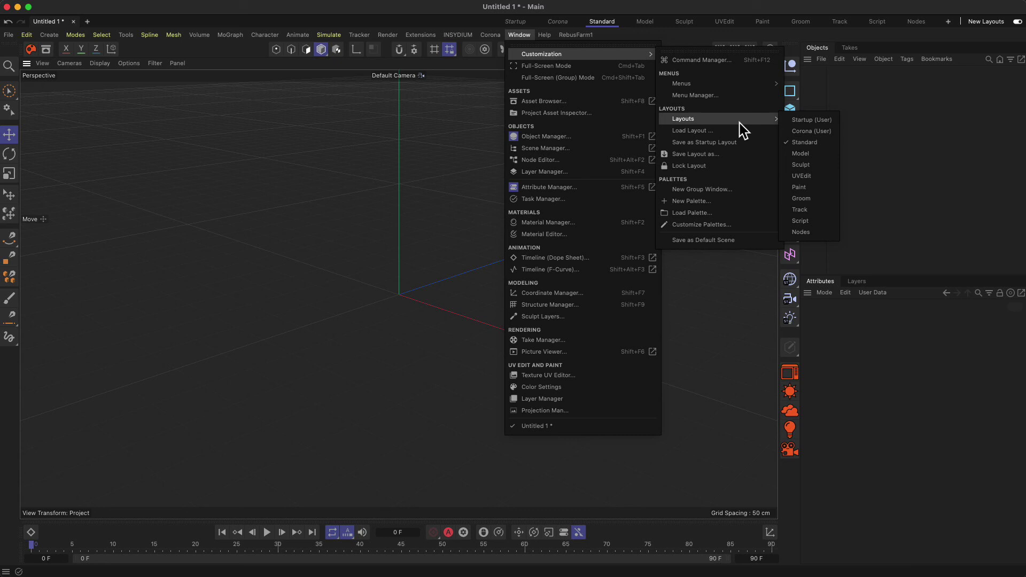
click(714, 155)
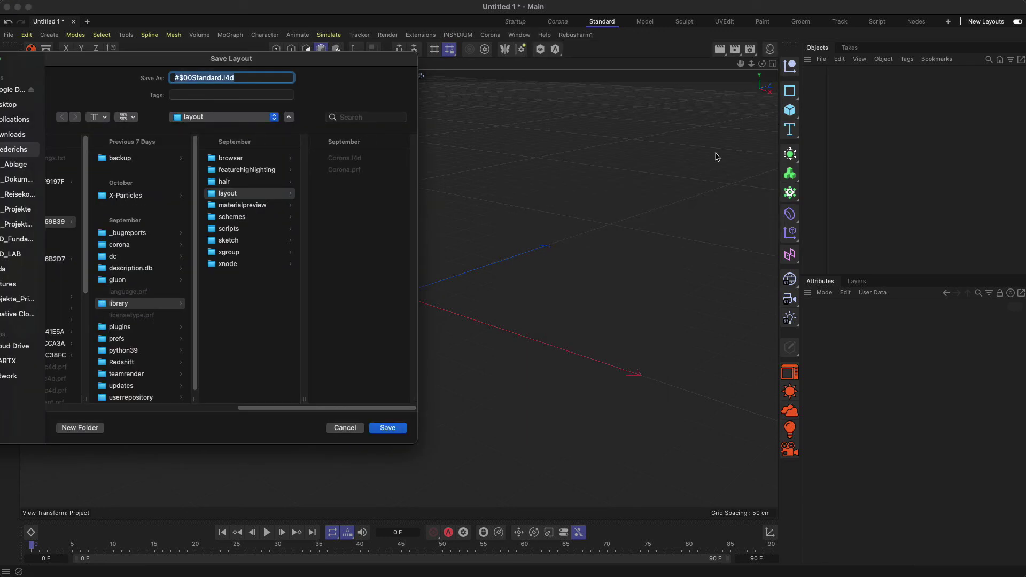
drag(246, 62, 373, 66)
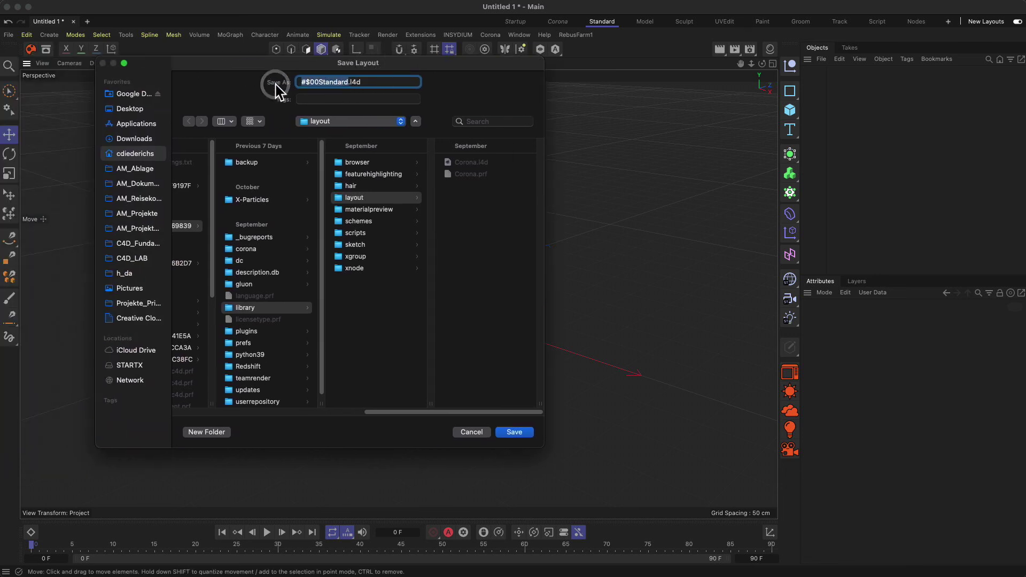
text(Coroan)
key(BackSpace)
key(BackSpace)
text(na)
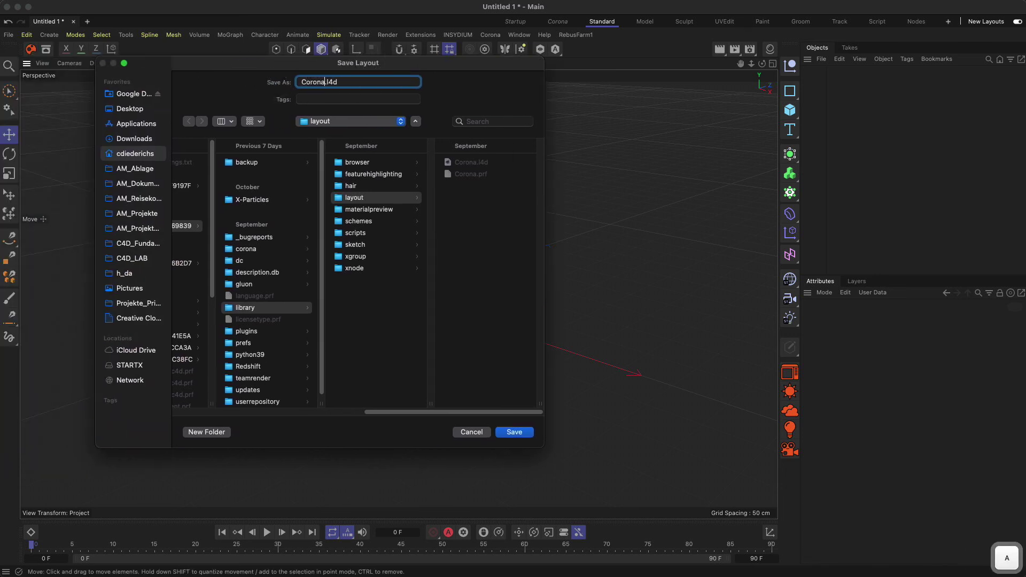
text(-Renderer)
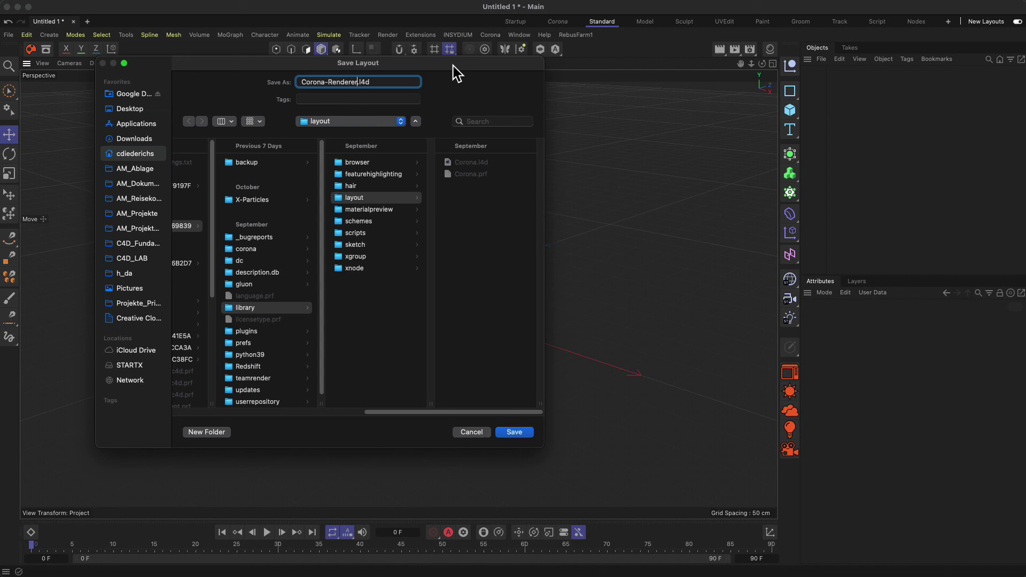
click(514, 433)
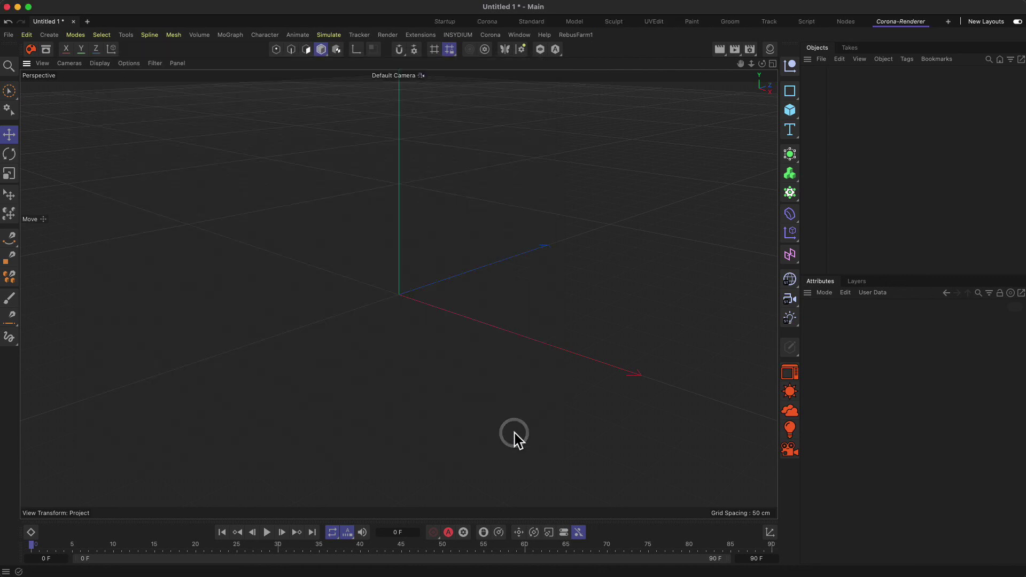
Step: Move the Corona-Renderer layout tab beside Corona and save the current layout as the startup layout
drag(899, 29, 539, 23)
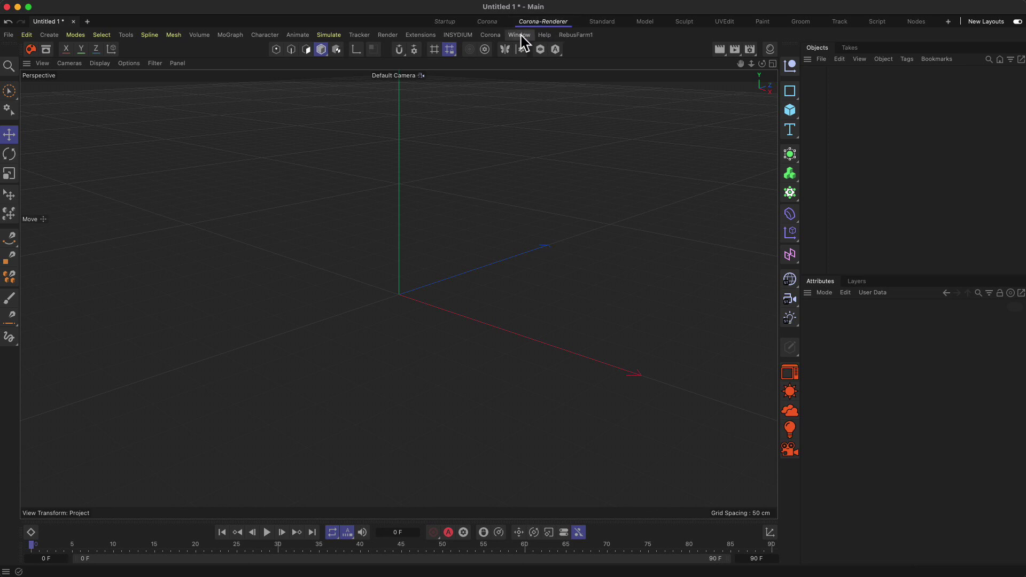
click(519, 36)
mouse_move(573, 56)
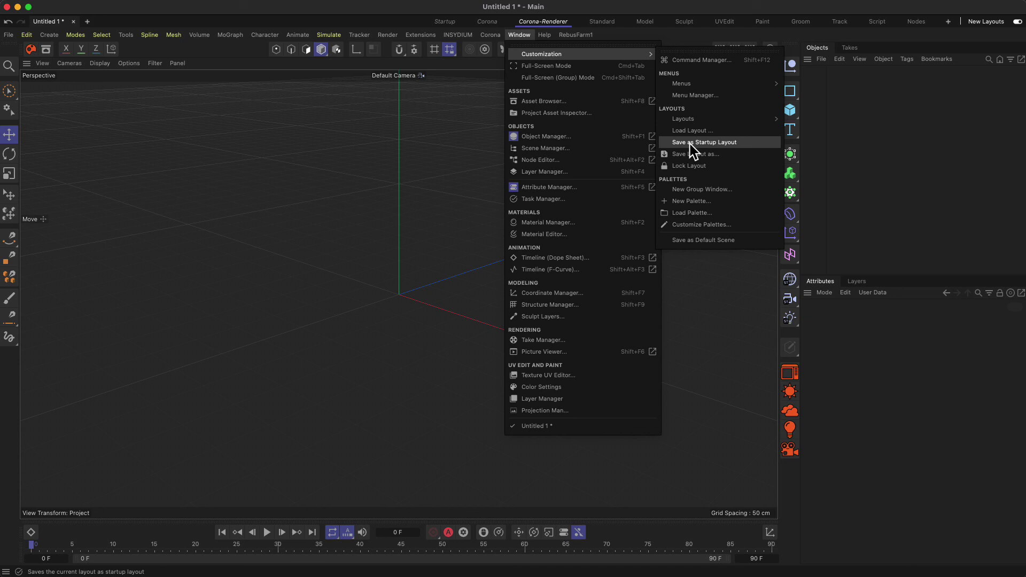
click(730, 143)
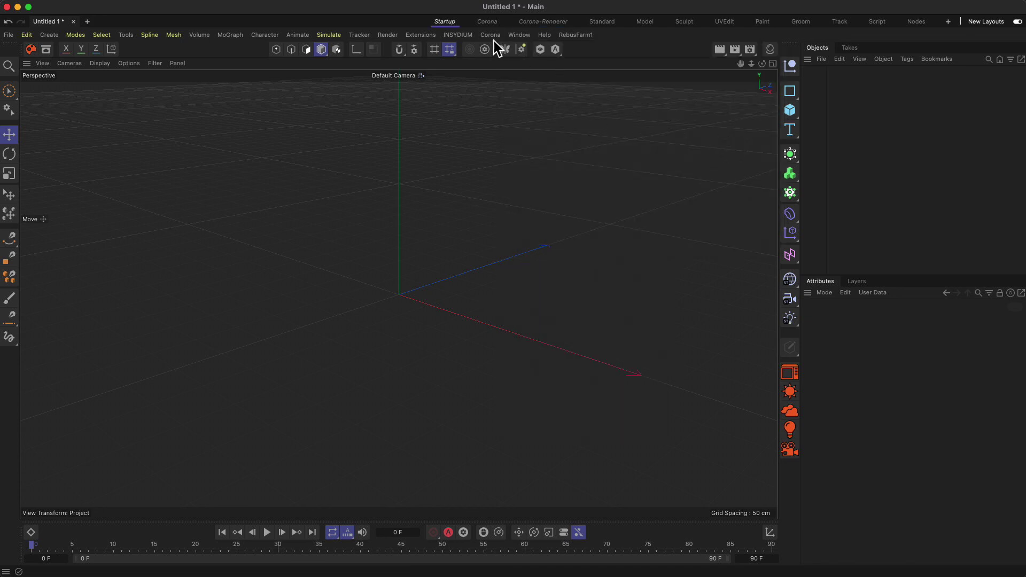